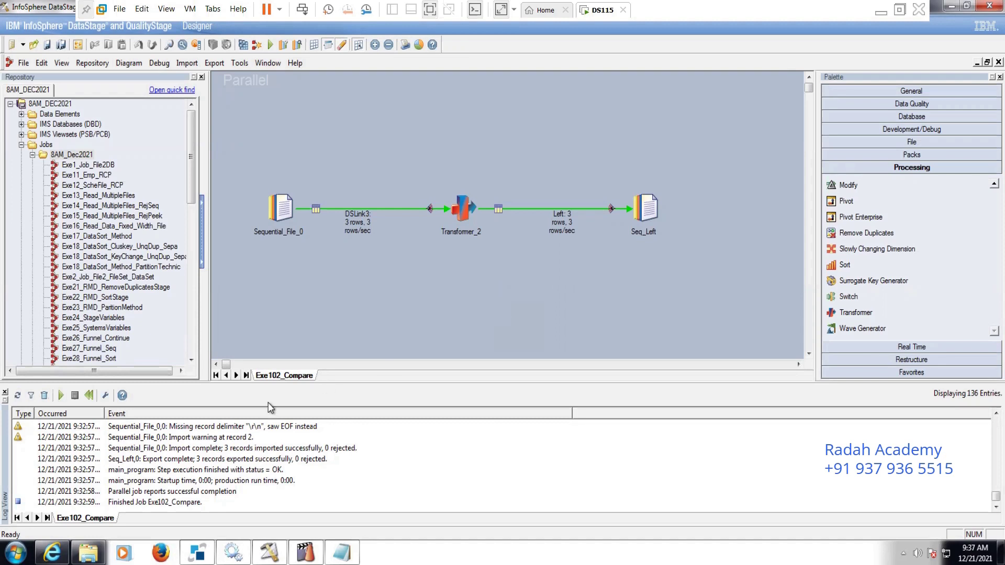
# View Compare.txt from C:\Source in Notepad, checking its Col1|Col2 AB rows, then return to Designer
pyautogui.click(89, 554)
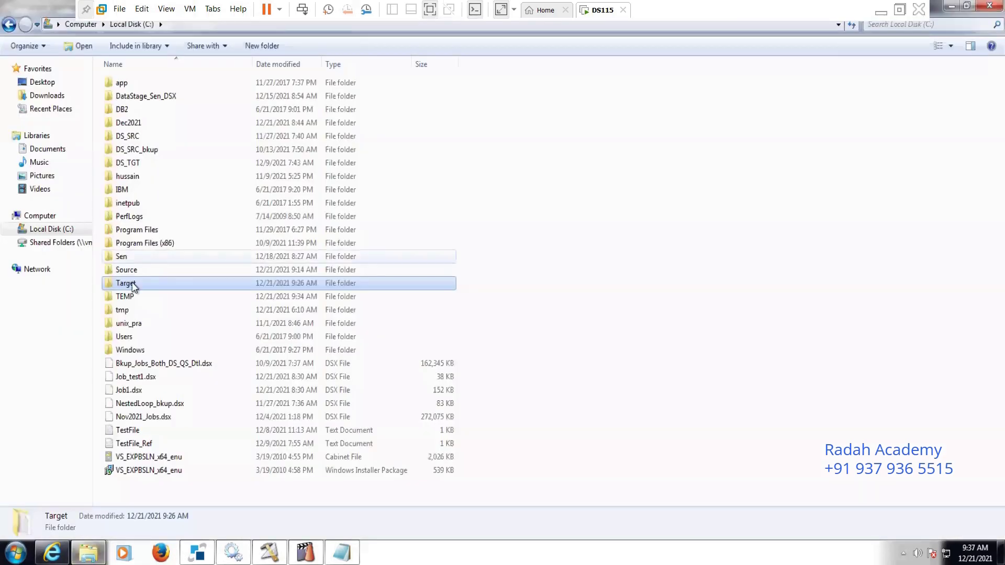
pyautogui.doubleClick(125, 271)
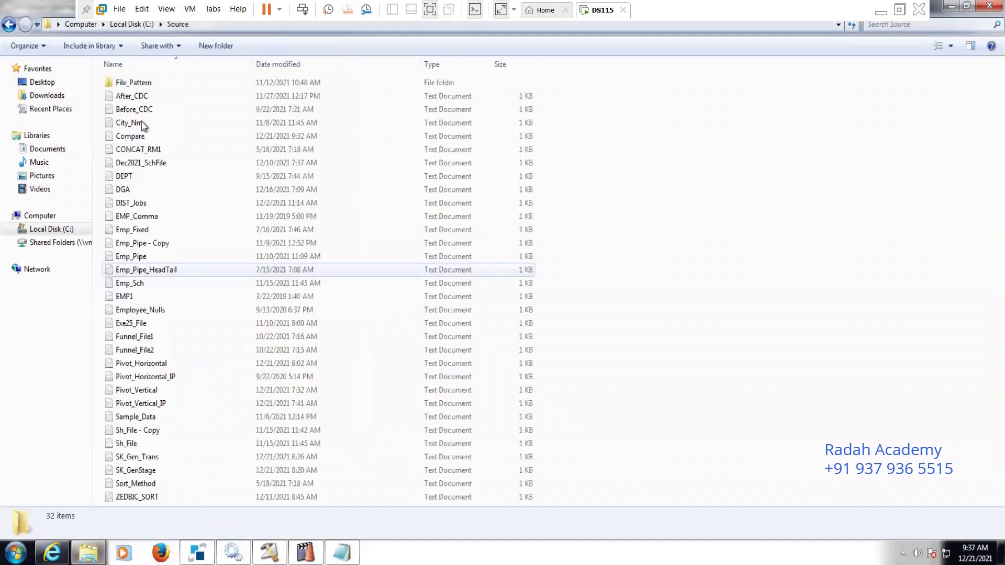
pyautogui.doubleClick(138, 137)
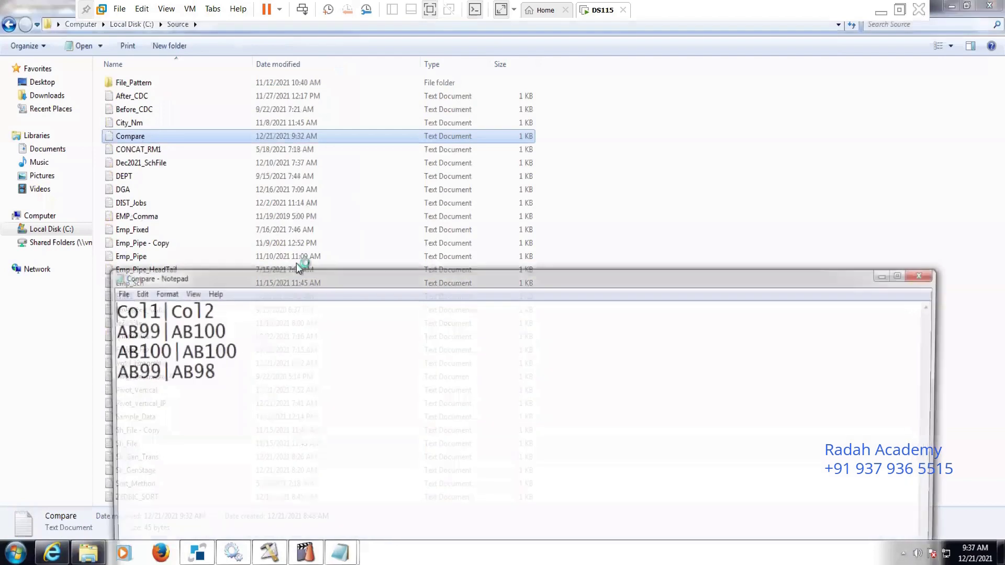
pyautogui.moveTo(321, 282)
pyautogui.mouseDown()
pyautogui.moveTo(401, 173)
pyautogui.moveTo(424, 87)
pyautogui.mouseUp()
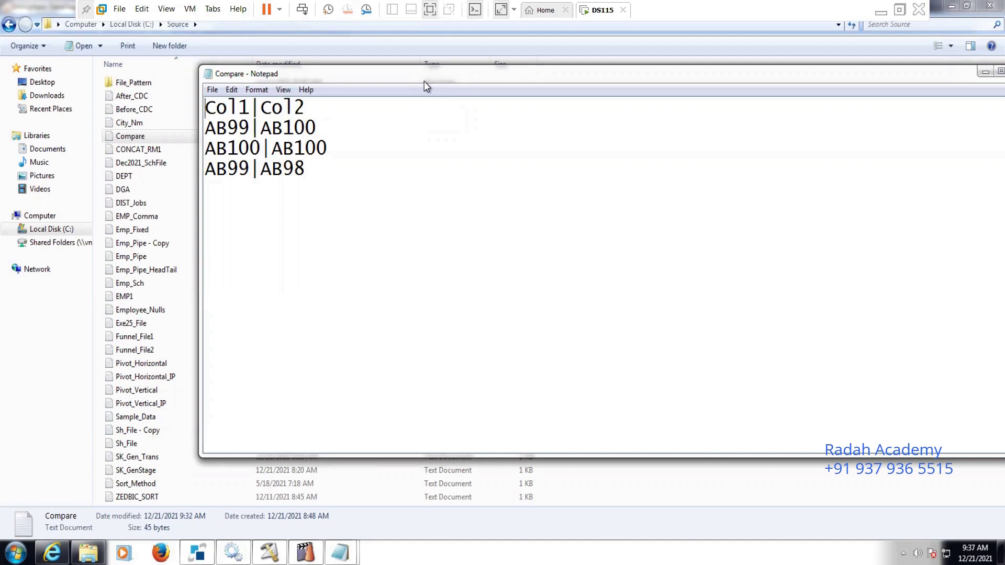
pyautogui.moveTo(307, 173)
pyautogui.mouseDown()
pyautogui.moveTo(275, 172)
pyautogui.moveTo(203, 131)
pyautogui.mouseUp()
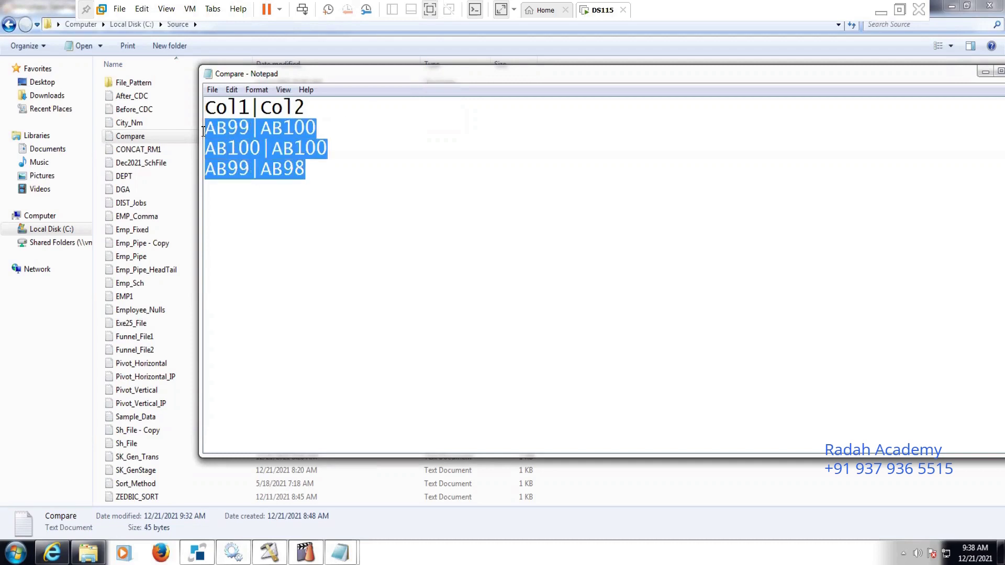
pyautogui.click(244, 132)
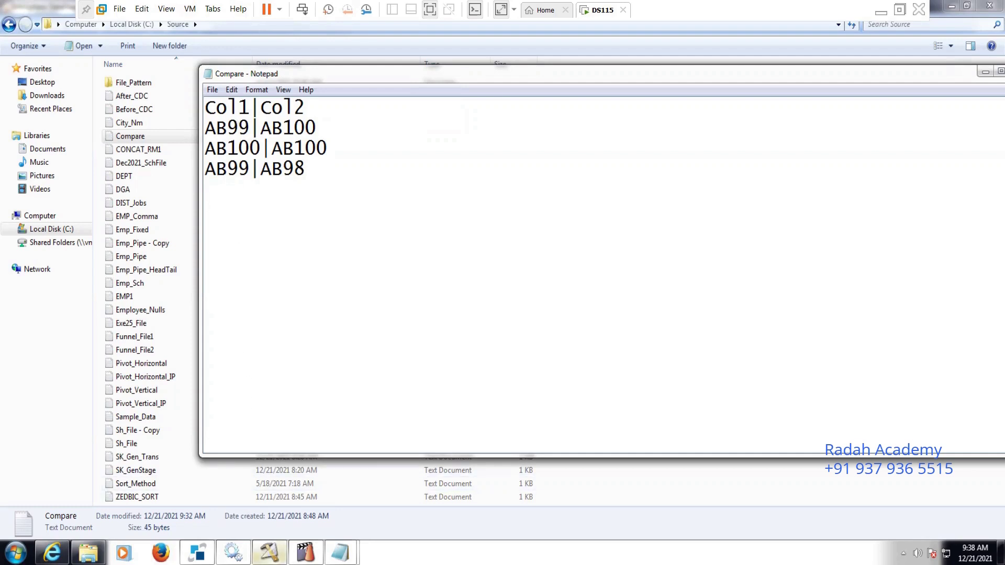
pyautogui.click(269, 553)
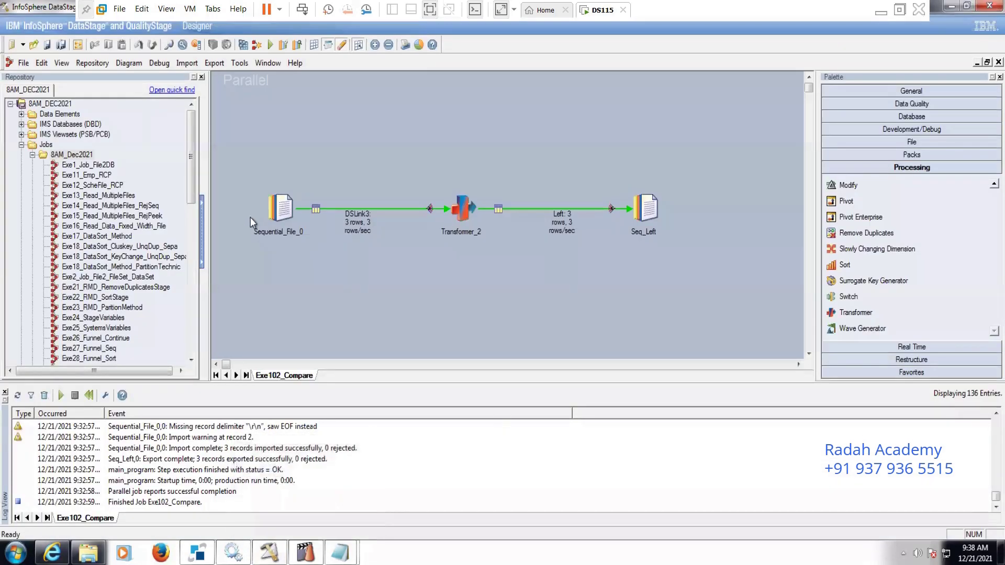
pyautogui.doubleClick(282, 210)
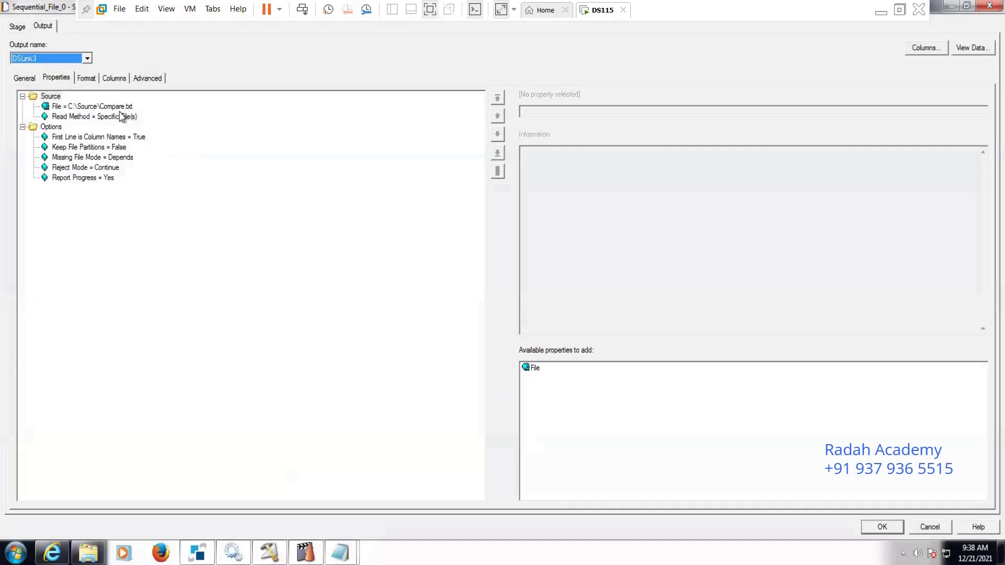
pyautogui.click(970, 47)
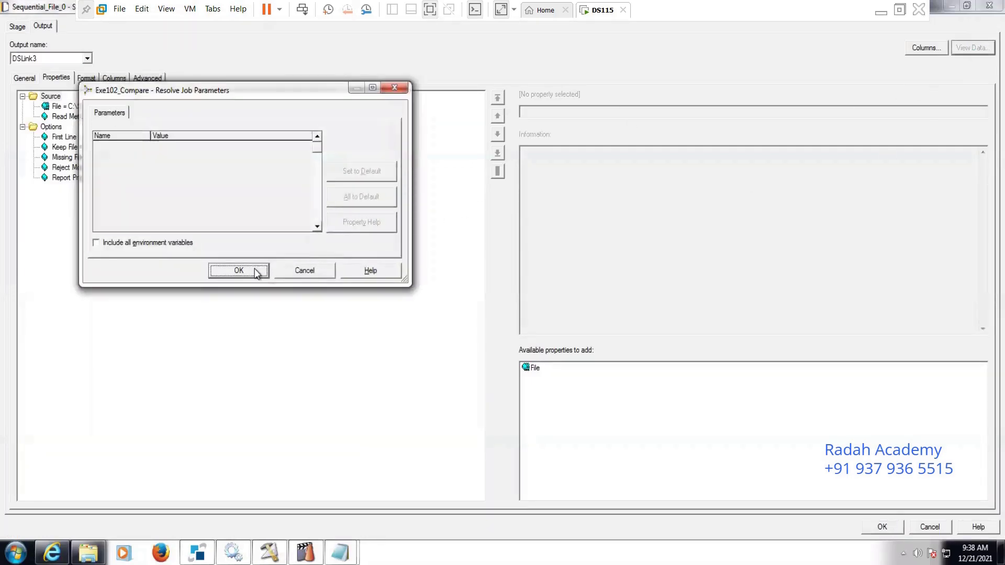
pyautogui.click(245, 274)
pyautogui.click(607, 242)
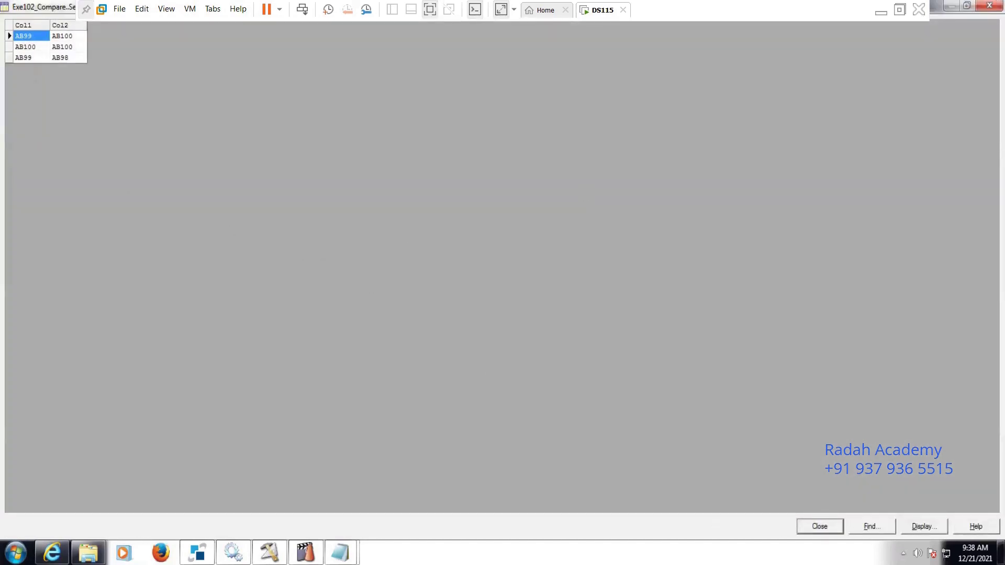
pyautogui.click(820, 525)
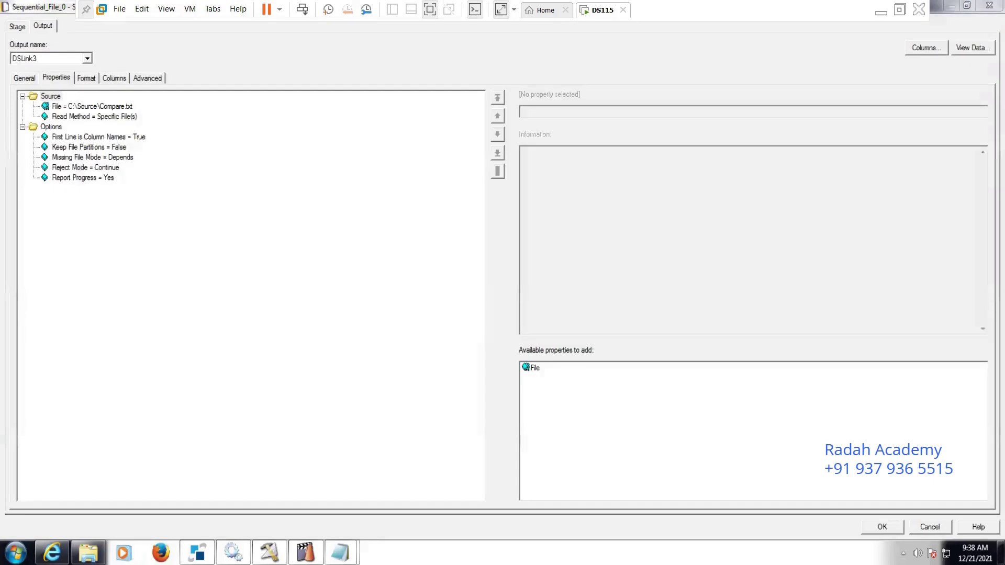
pyautogui.press('Return')
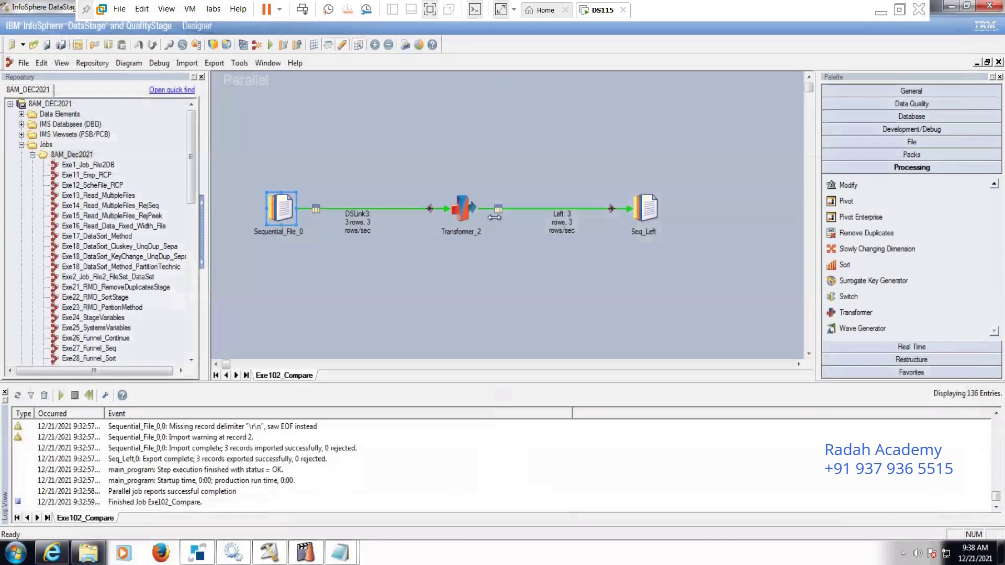
# Open the Transformer_2 editor and widen the Left link to inspect the three Compare output columns
pyautogui.doubleClick(449, 212)
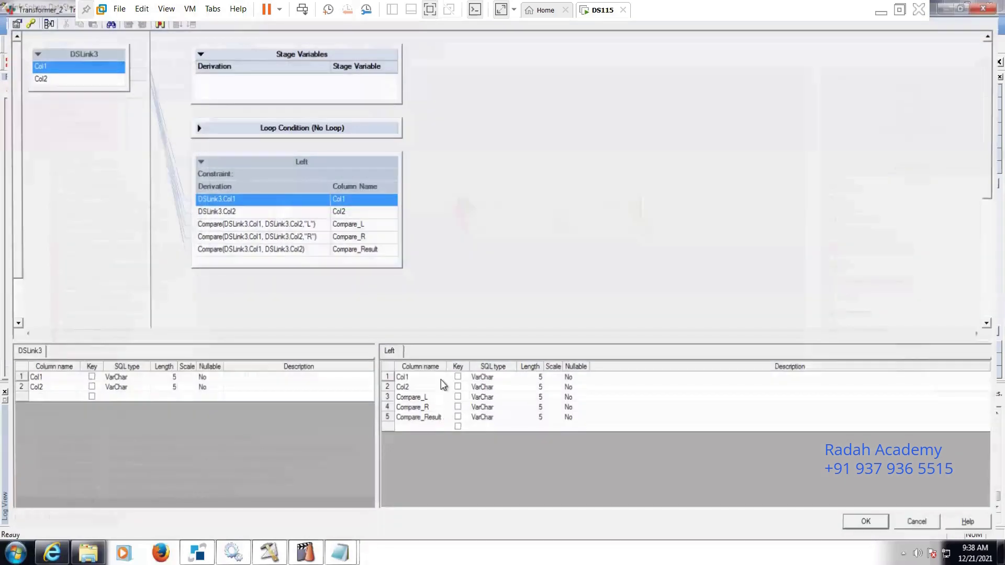
pyautogui.moveTo(445, 369); pyautogui.dragTo(476, 369)
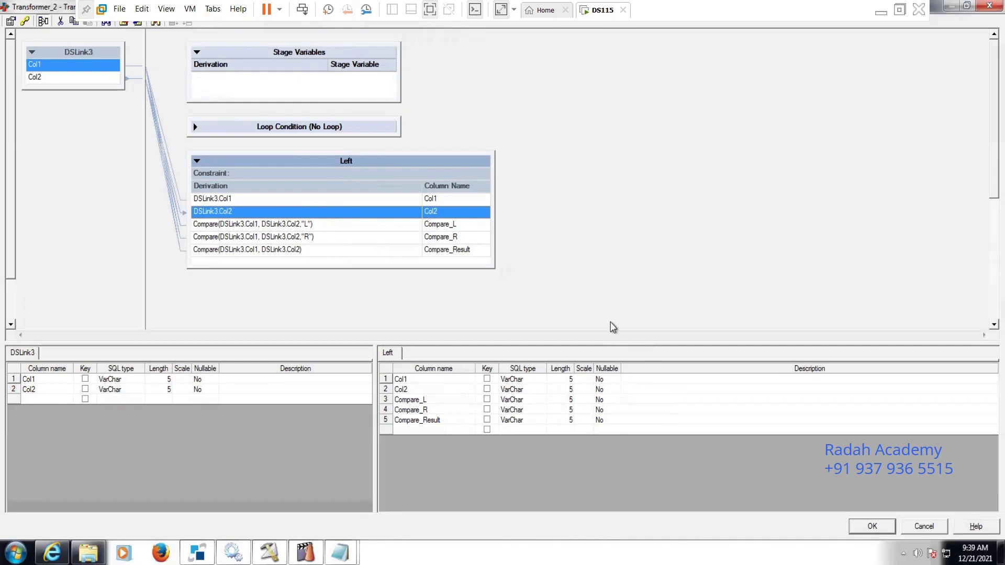
pyautogui.click(431, 400)
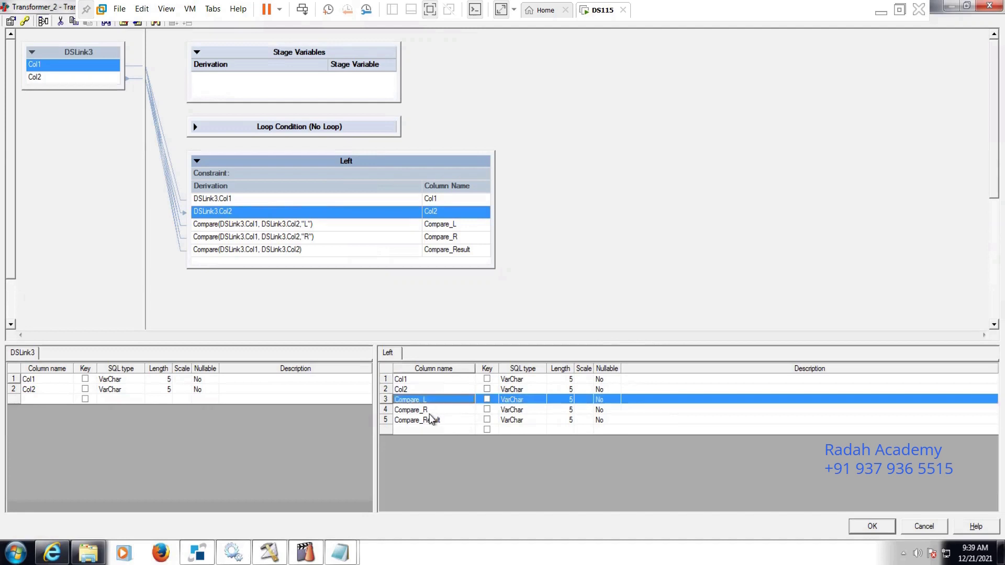
pyautogui.click(430, 409)
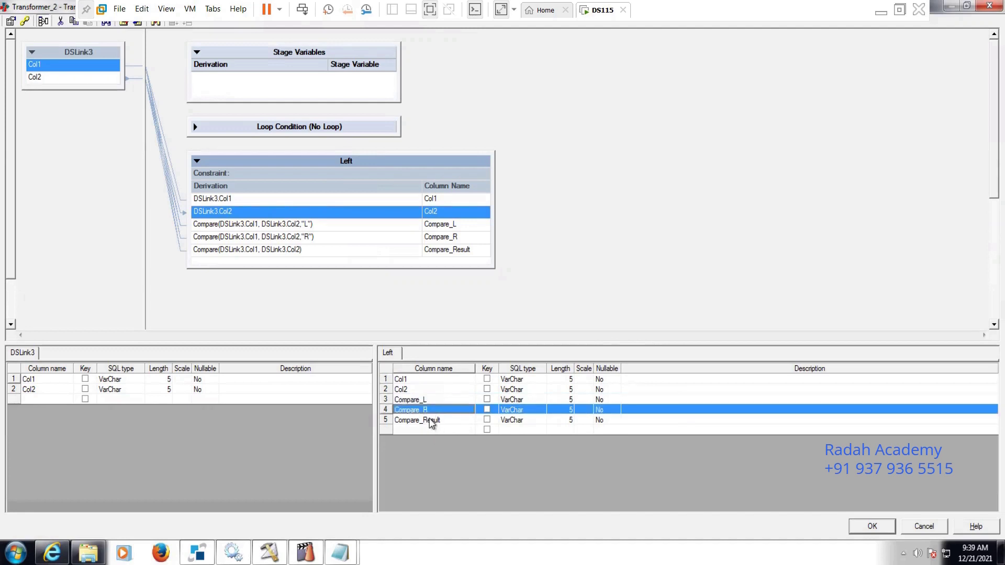
pyautogui.click(430, 421)
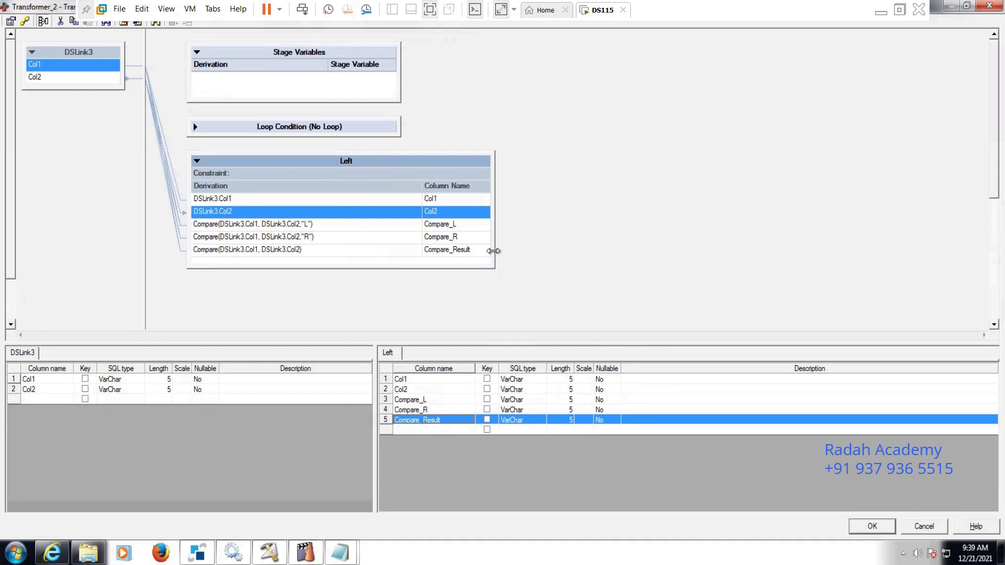
pyautogui.moveTo(493, 250); pyautogui.dragTo(643, 229)
# Clear the existing Compare_L derivation text
pyautogui.doubleClick(318, 229)
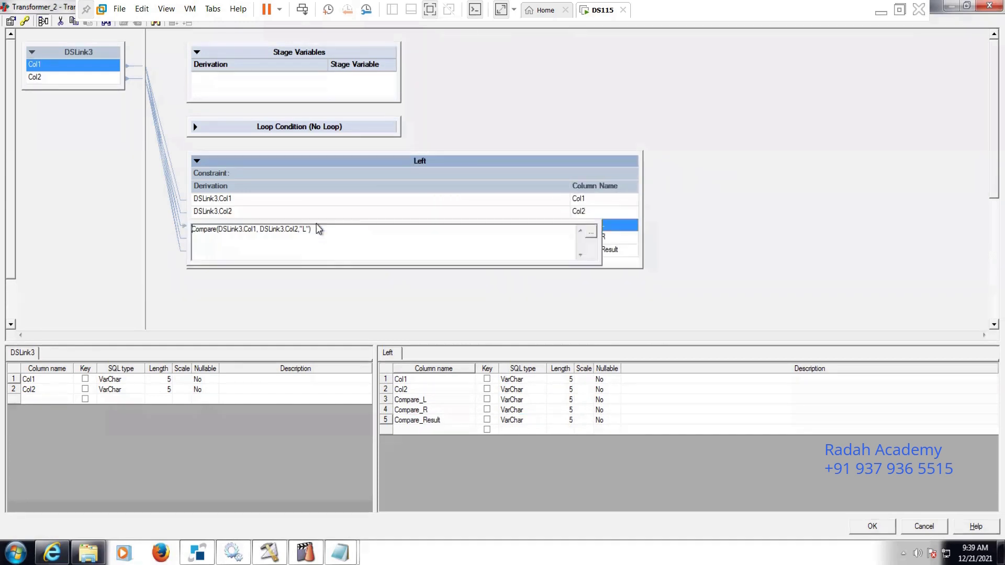
pyautogui.press('Return')
pyautogui.doubleClick(318, 228)
pyautogui.moveTo(328, 229); pyautogui.dragTo(101, 221)
pyautogui.press('BackSpace')
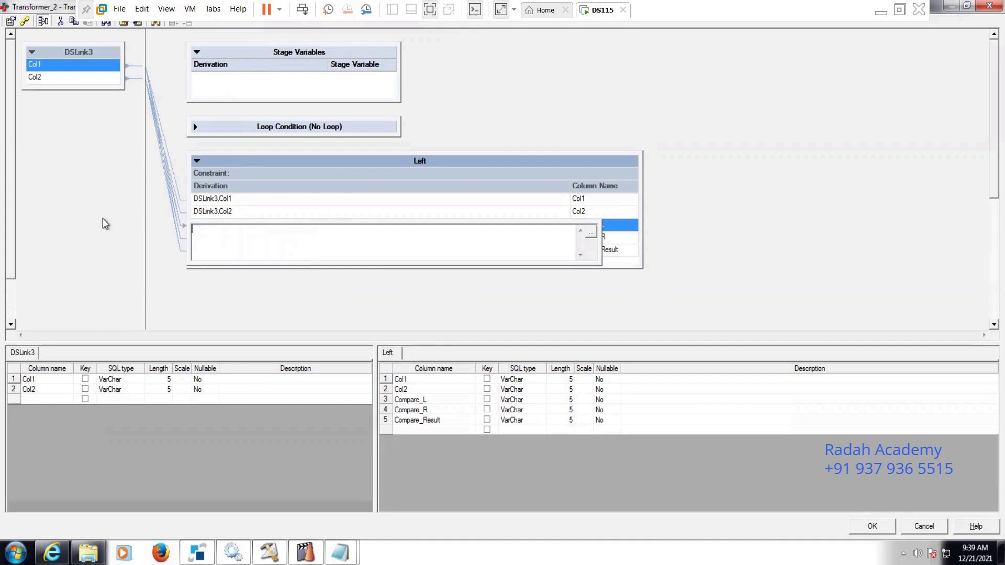
# Insert the String Compare function into Compare_L with DSLink3.Col1 as its first argument
pyautogui.click(591, 233)
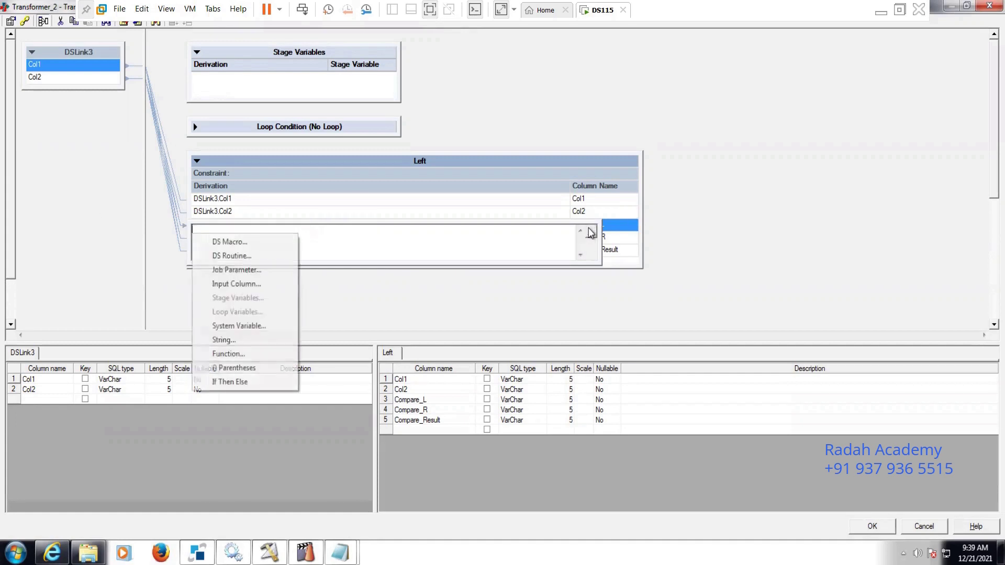
pyautogui.click(228, 354)
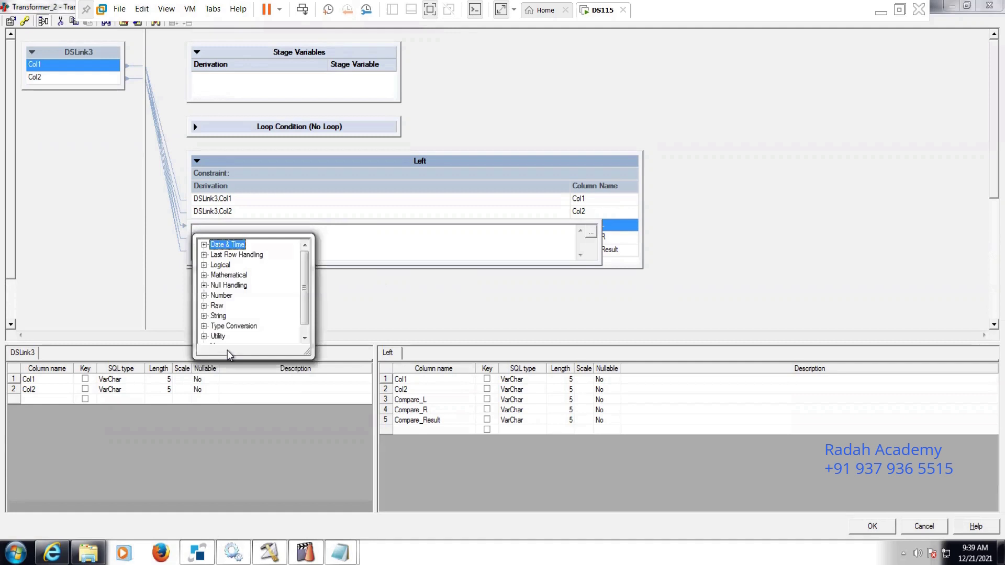
pyautogui.click(203, 315)
pyautogui.doubleClick(233, 296)
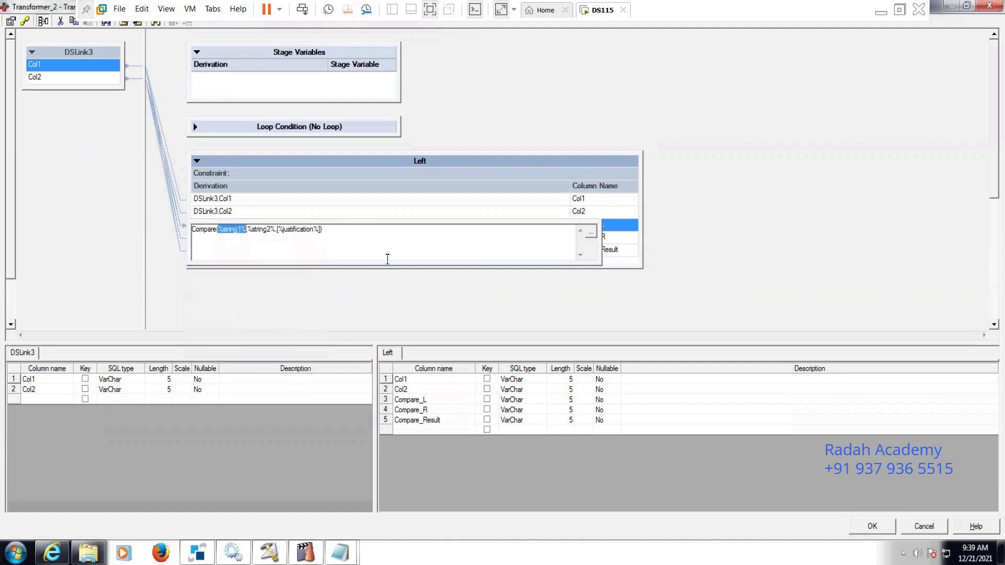
pyautogui.click(590, 233)
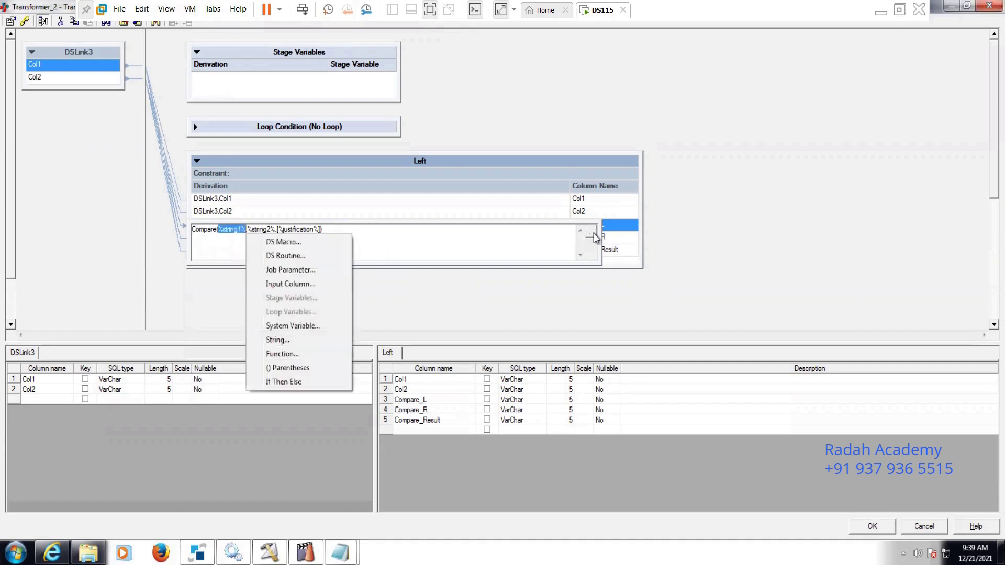
pyautogui.click(291, 284)
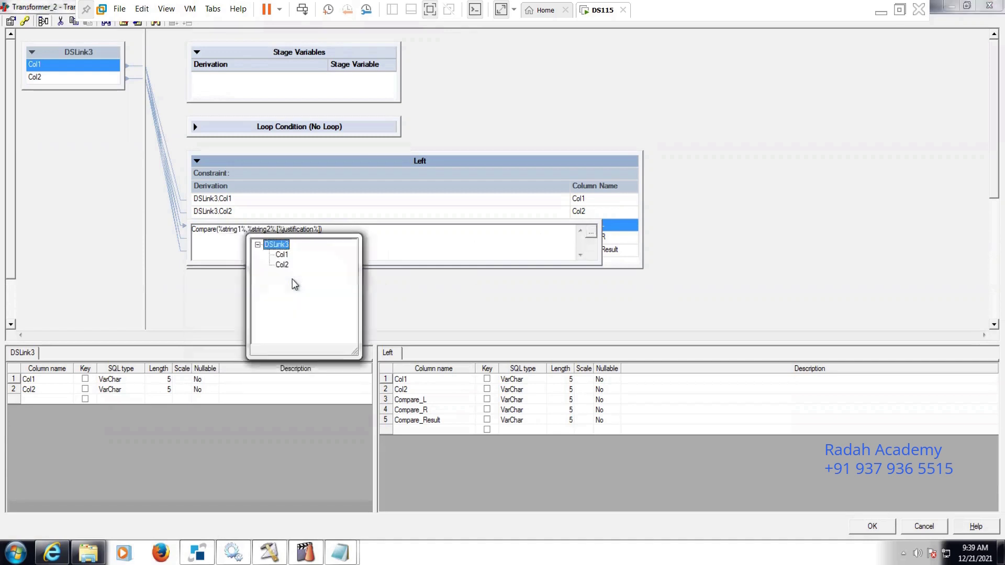
pyautogui.doubleClick(281, 254)
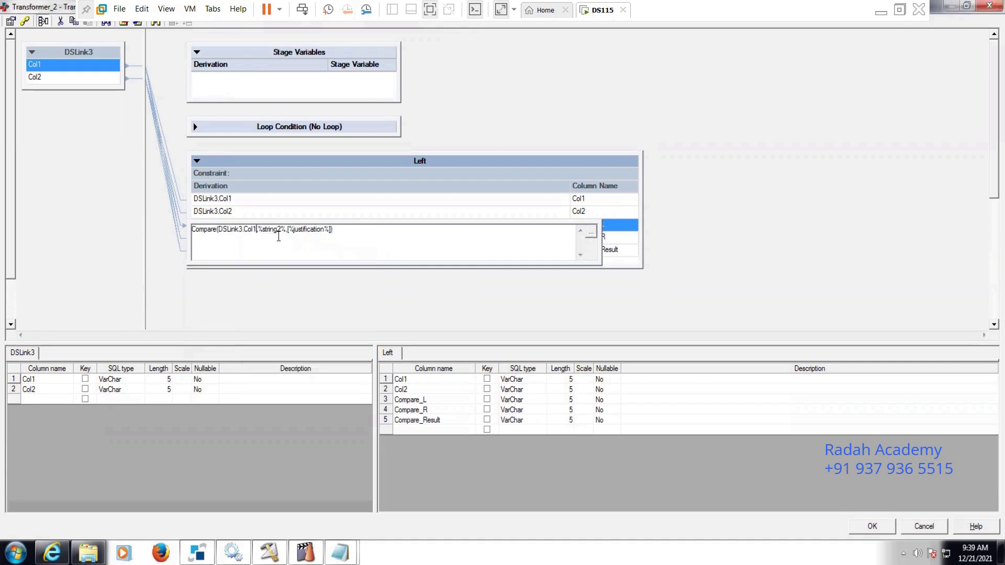
# Add DSLink3.Col2 as the second argument with "L" justification and commit the derivation
pyautogui.doubleClick(275, 228)
pyautogui.click(591, 231)
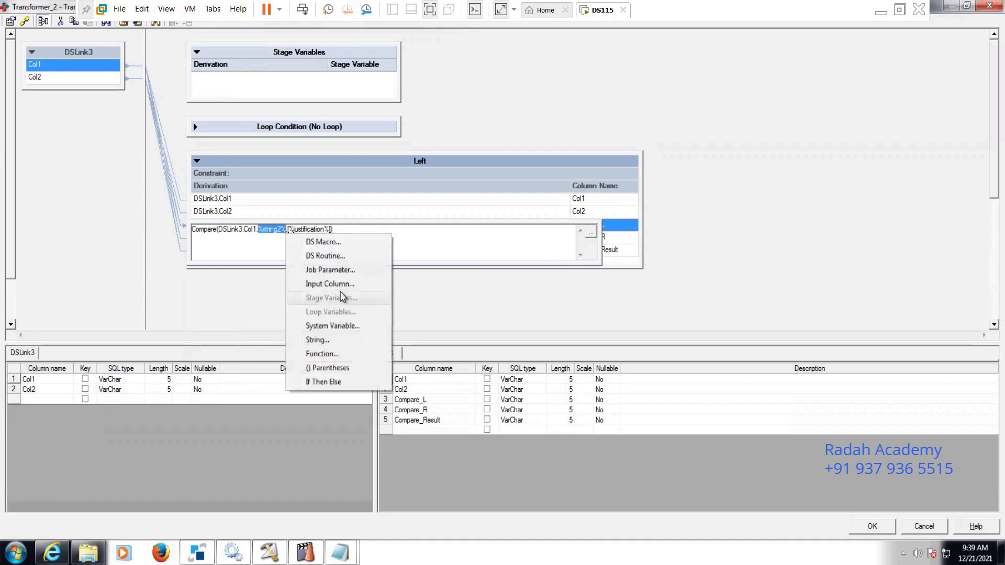
pyautogui.click(336, 283)
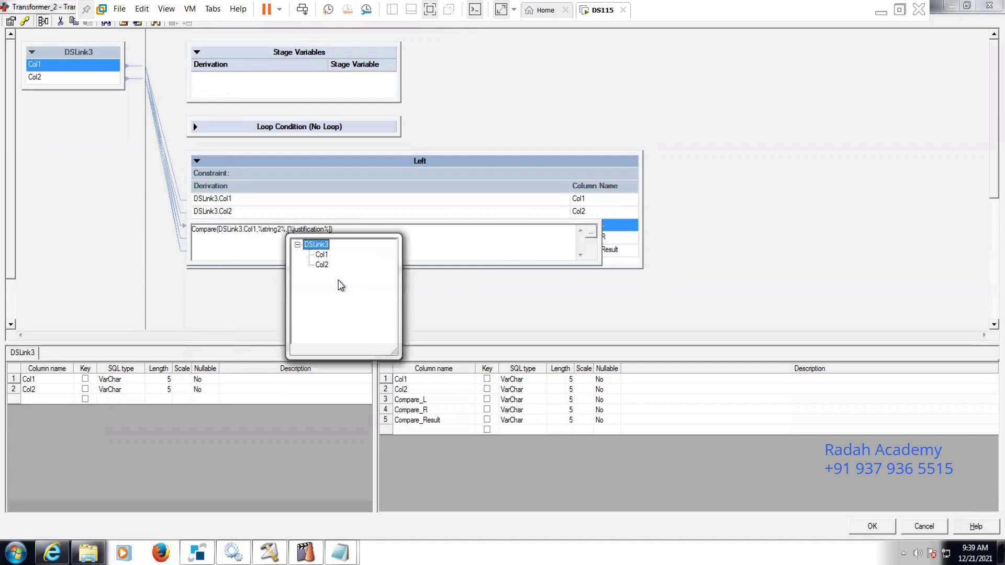
pyautogui.doubleClick(322, 265)
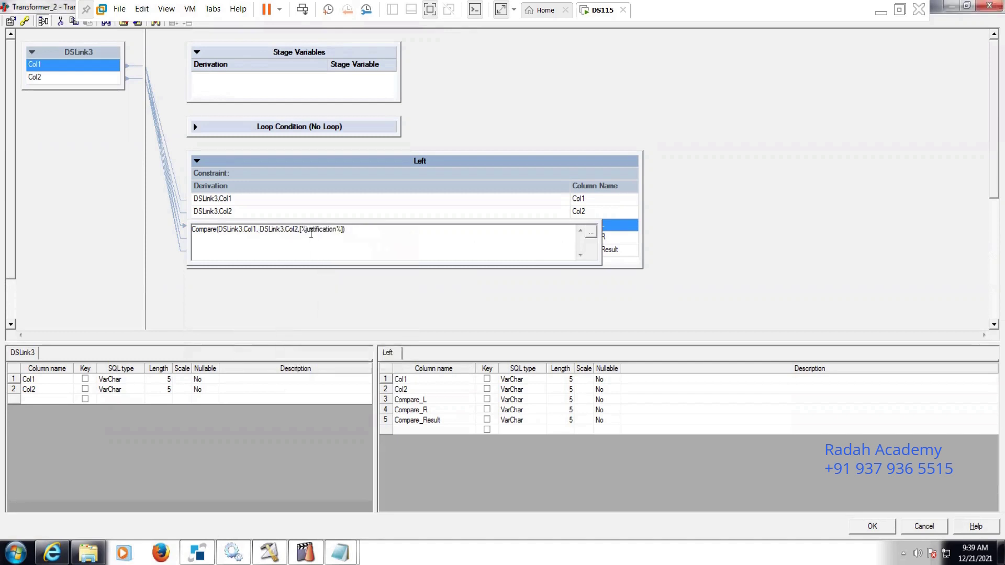
pyautogui.doubleClick(311, 229)
pyautogui.write('"L')
pyautogui.write('"')
pyautogui.write('L')
pyautogui.write('"')
pyautogui.click(783, 274)
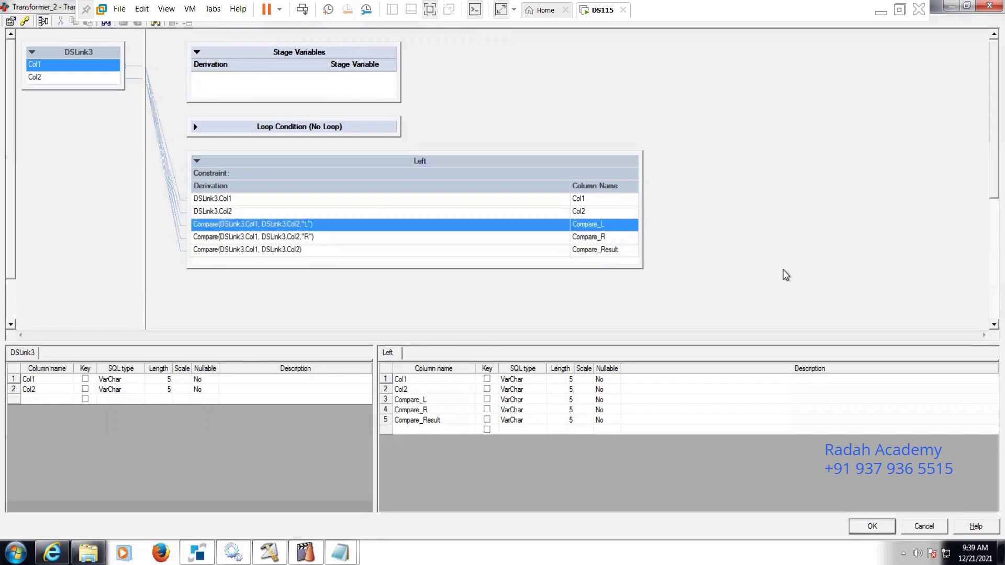
# Review and compare the Compare_R and Compare_Result derivations in the Transformer editor
pyautogui.click(353, 239)
pyautogui.click(328, 252)
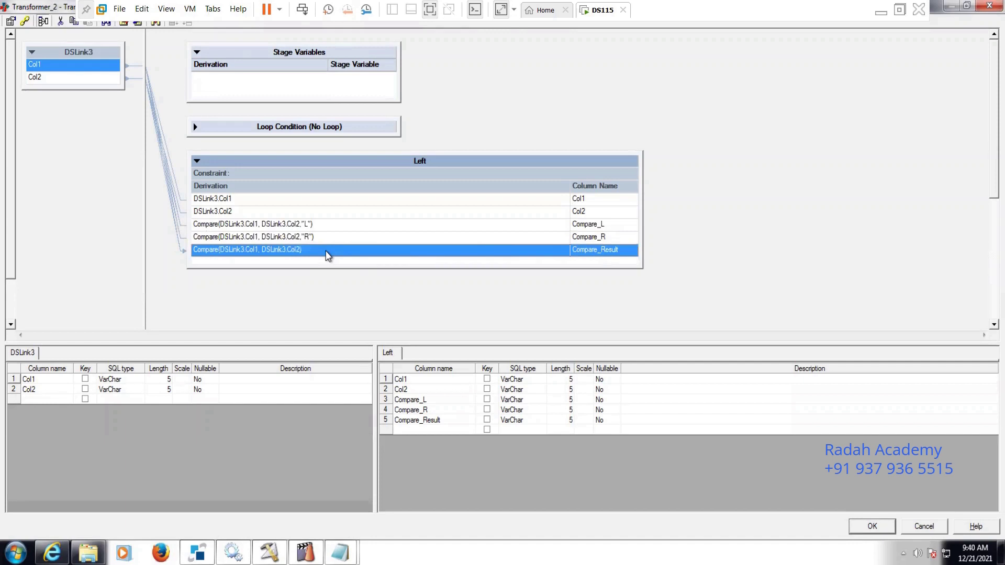
pyautogui.click(329, 238)
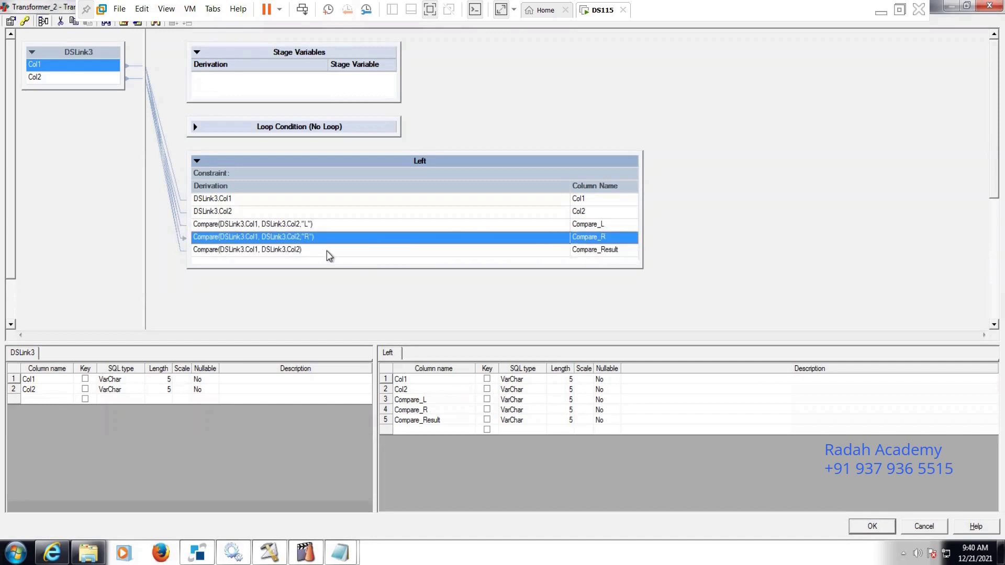
pyautogui.click(329, 251)
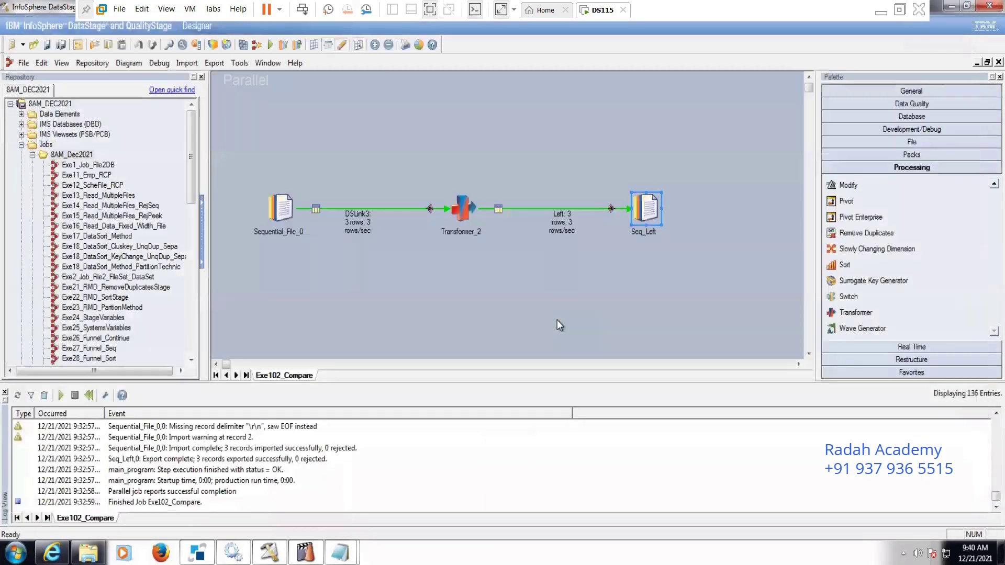
# Save, compile and run Exe102_Compare with default options, then choose View Left data on Seq_Left
pyautogui.hotkey('ctrl', 'F5')
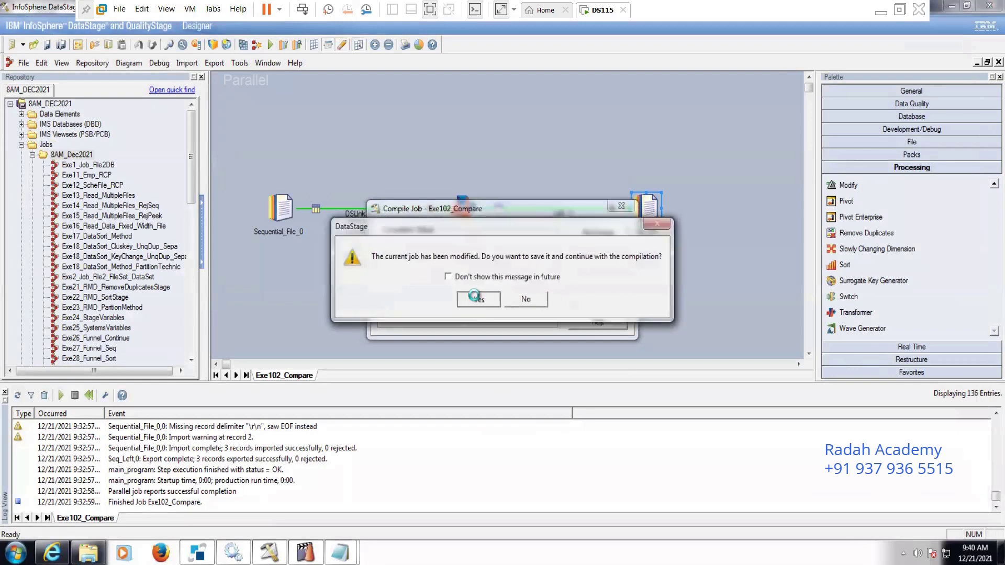
pyautogui.click(474, 299)
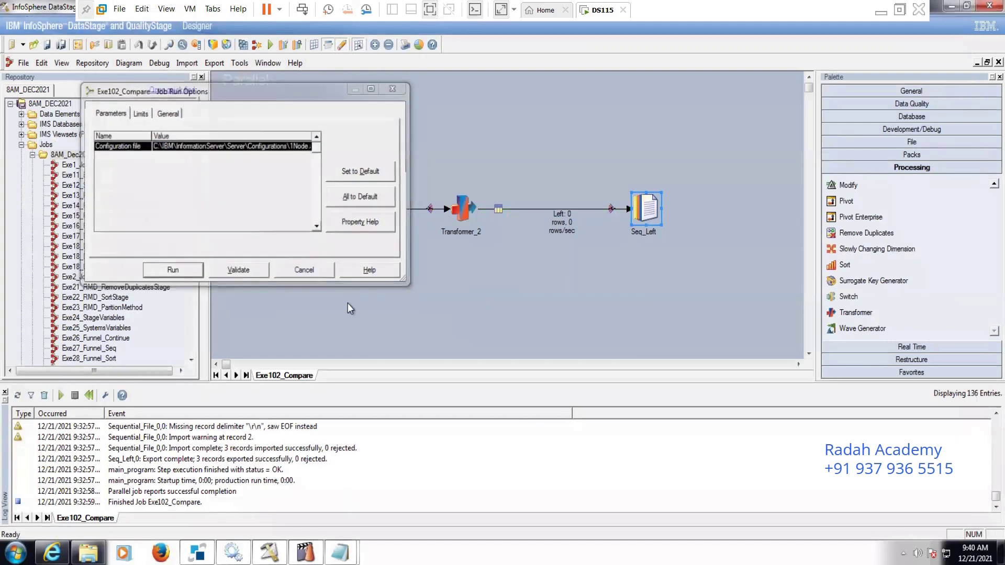
pyautogui.press('Escape')
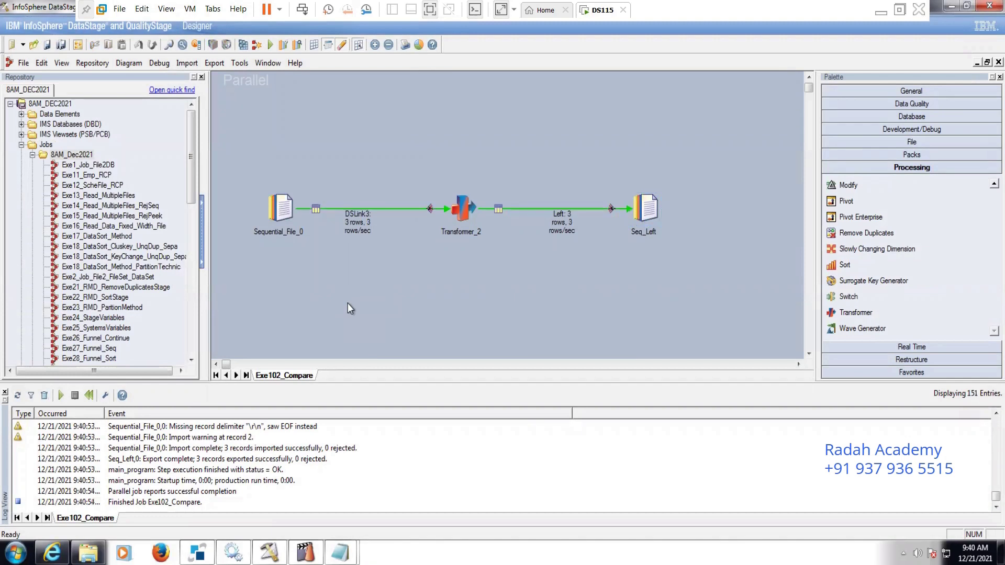
pyautogui.rightClick(646, 208)
pyautogui.press('v')
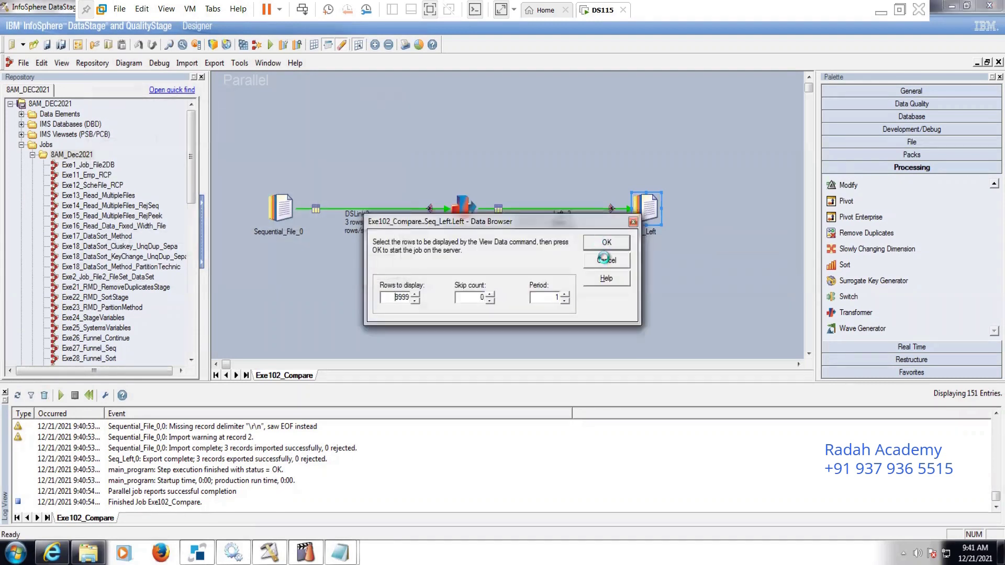
# Accept the Data Browser row settings to display the Seq_Left rows
pyautogui.click(603, 259)
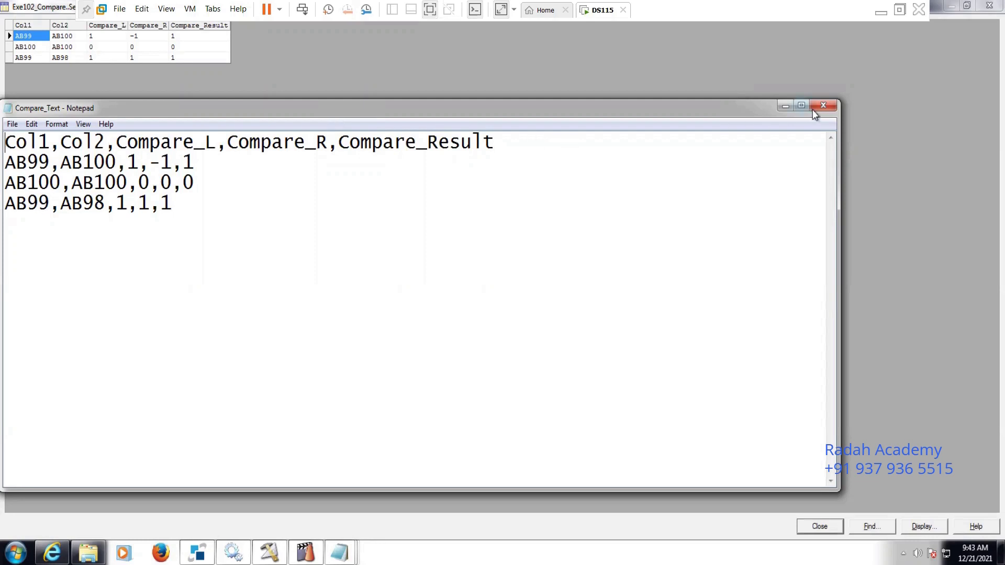
# Close the output text file window and the Seq_Left data browser
pyautogui.click(830, 107)
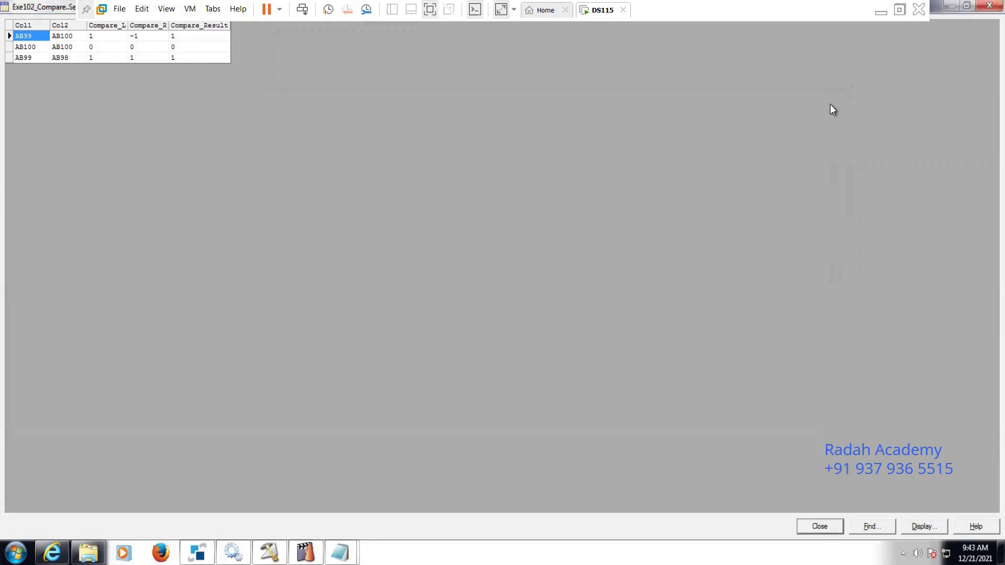
pyautogui.click(818, 525)
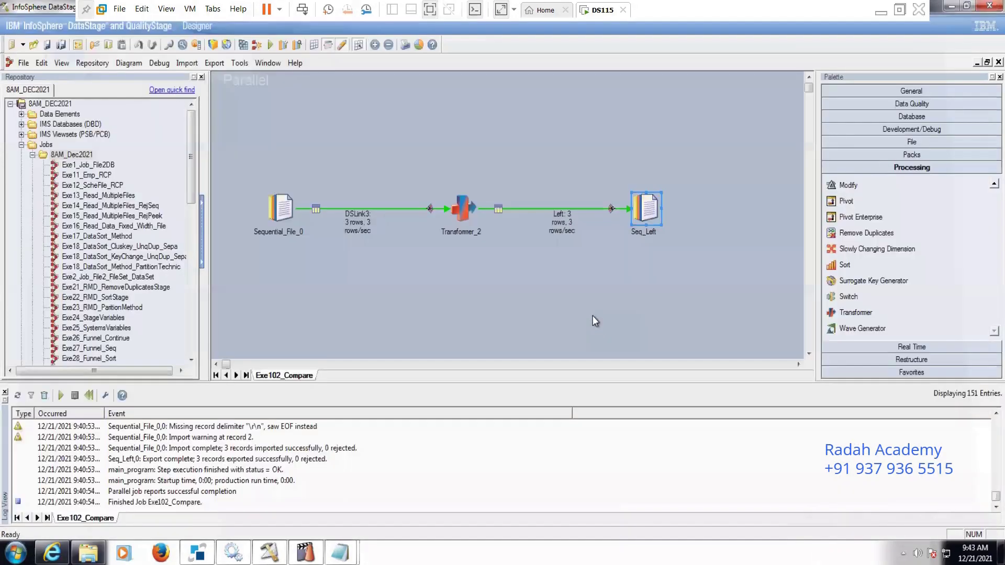